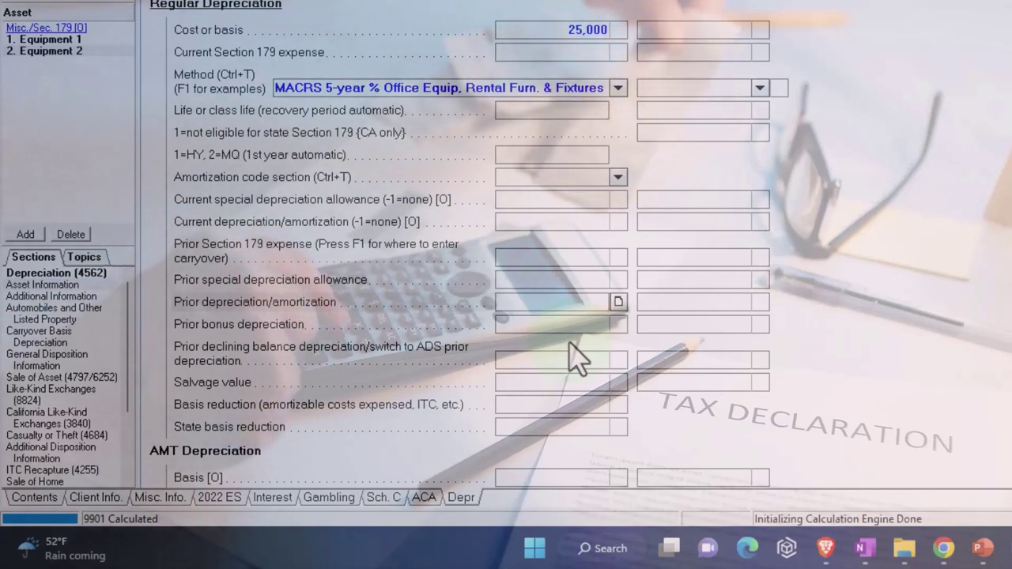
Enter 10,000 prior depreciation for Equipment 2 and view the federal depreciation schedule
type("10,00")
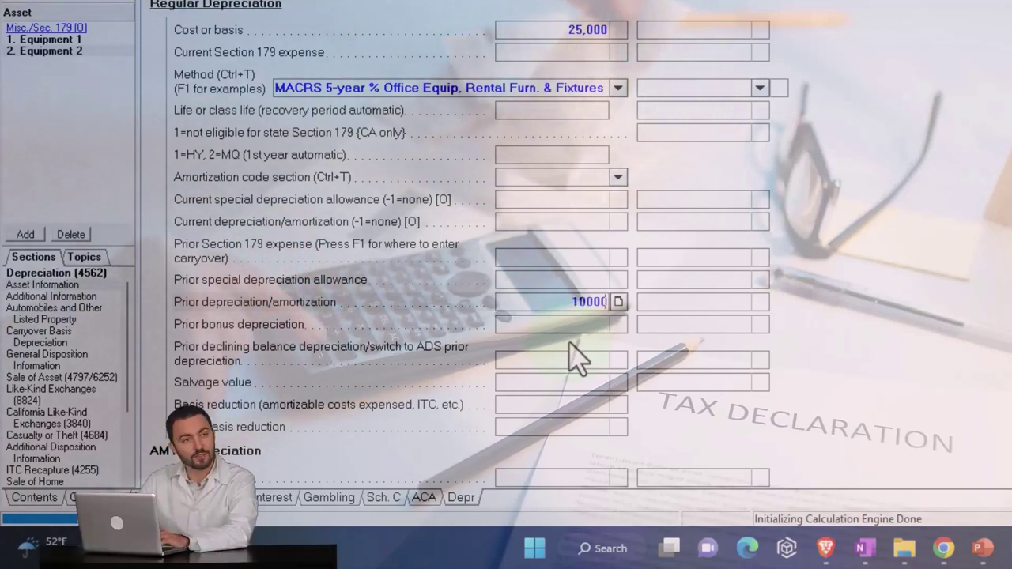
type("0")
key("Tab")
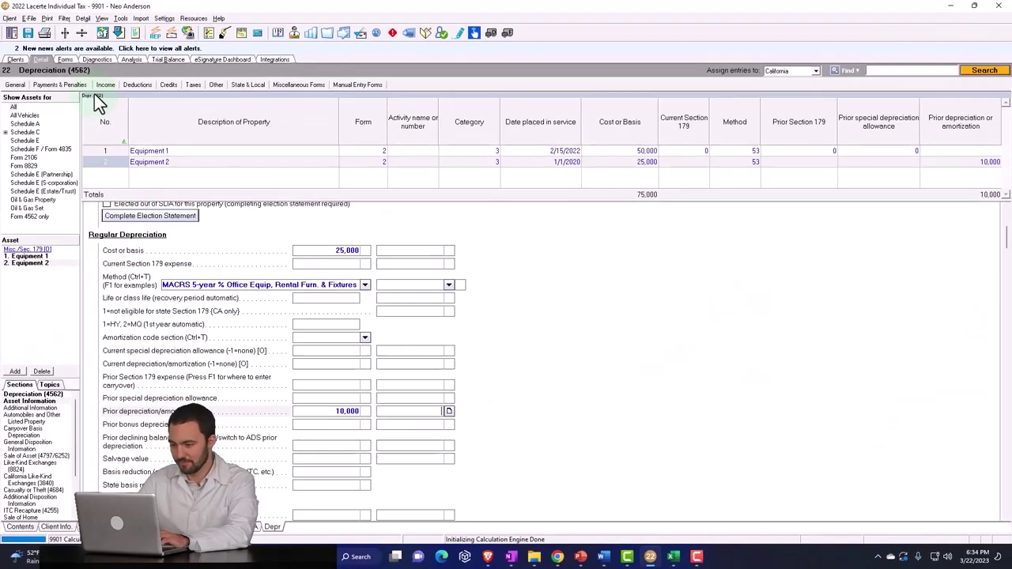
left_click(69, 61)
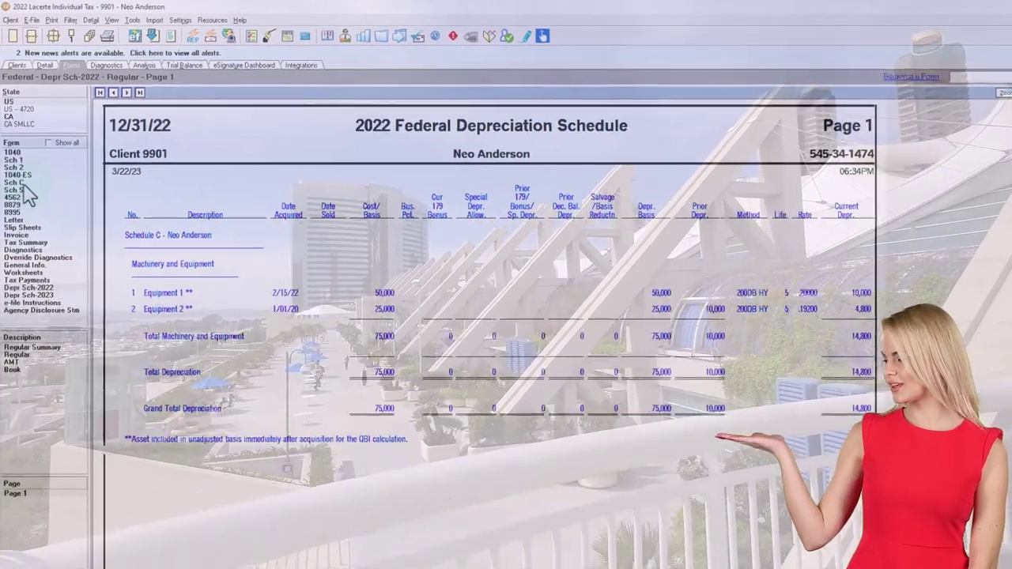
Open Schedule C and check the 14,800 depreciation on line 13
left_click(14, 183)
scroll(528, 365, "down", 5)
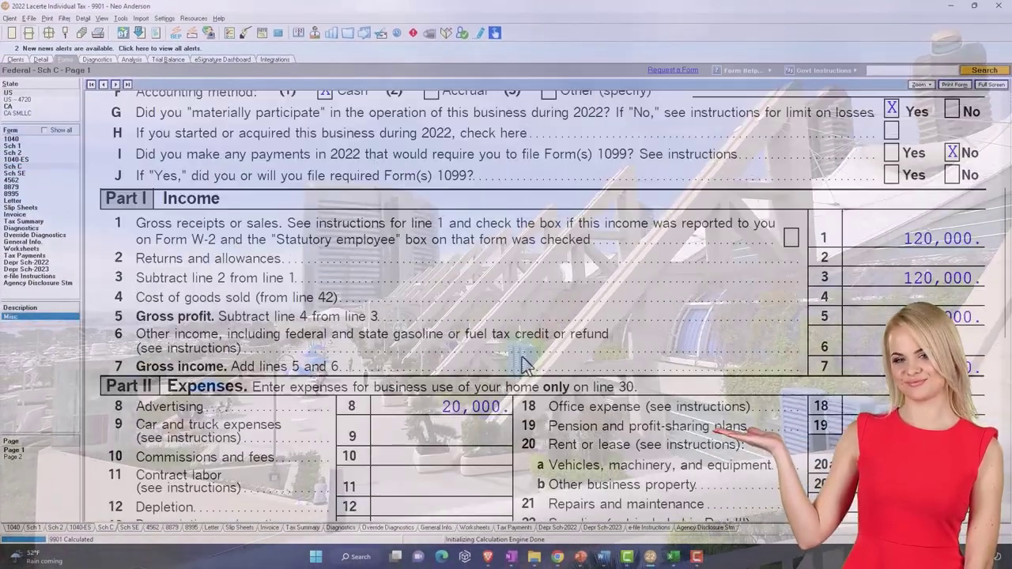
scroll(528, 365, "down", 5)
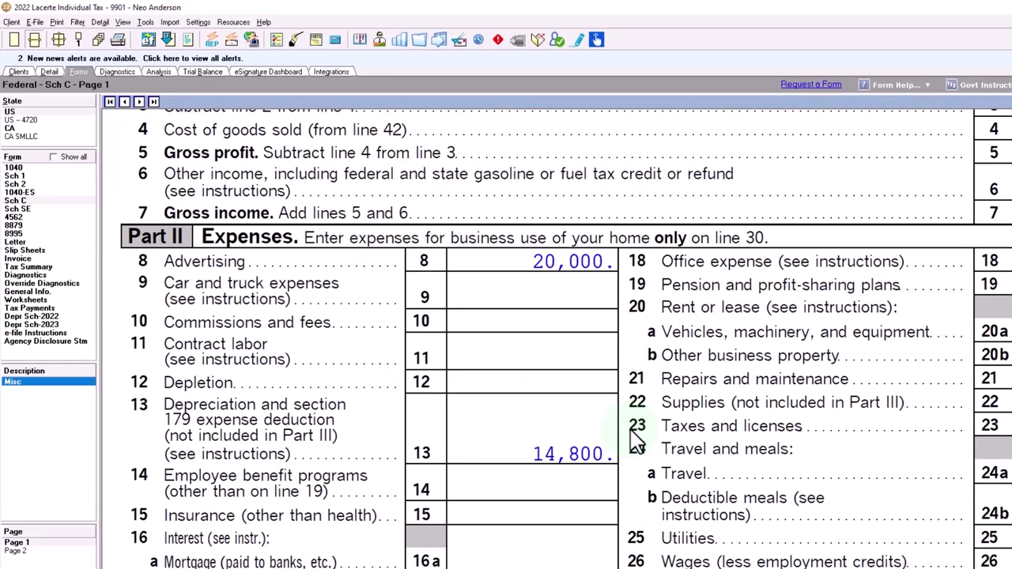
scroll(553, 332, "down", 3)
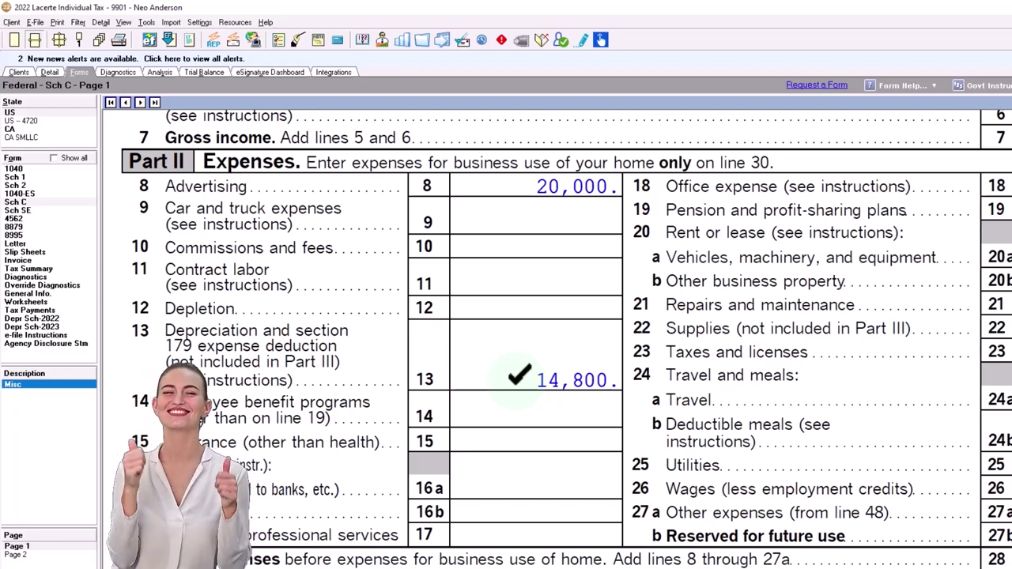
scroll(553, 332, "up", 5)
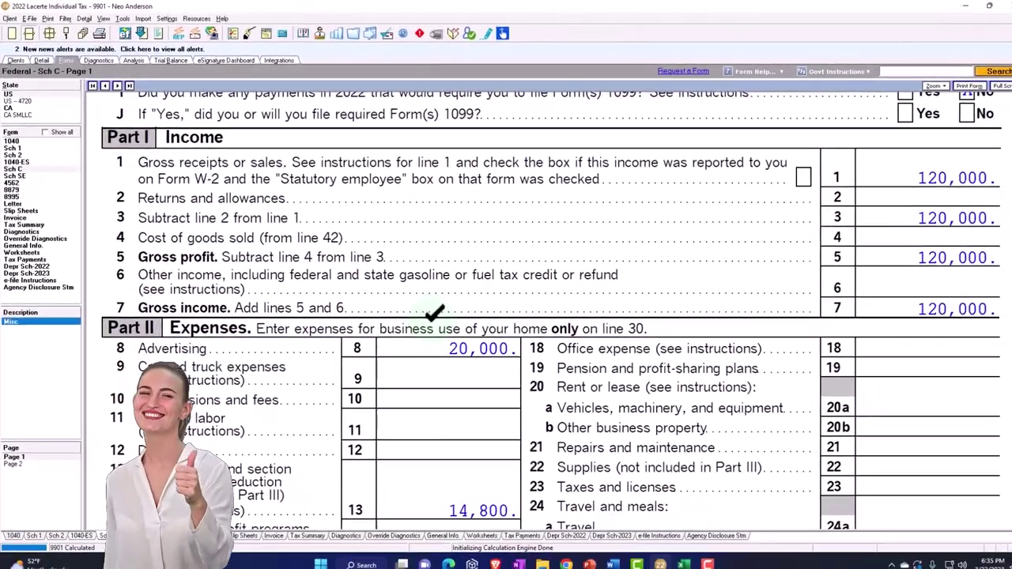
scroll(426, 309, "down", 1)
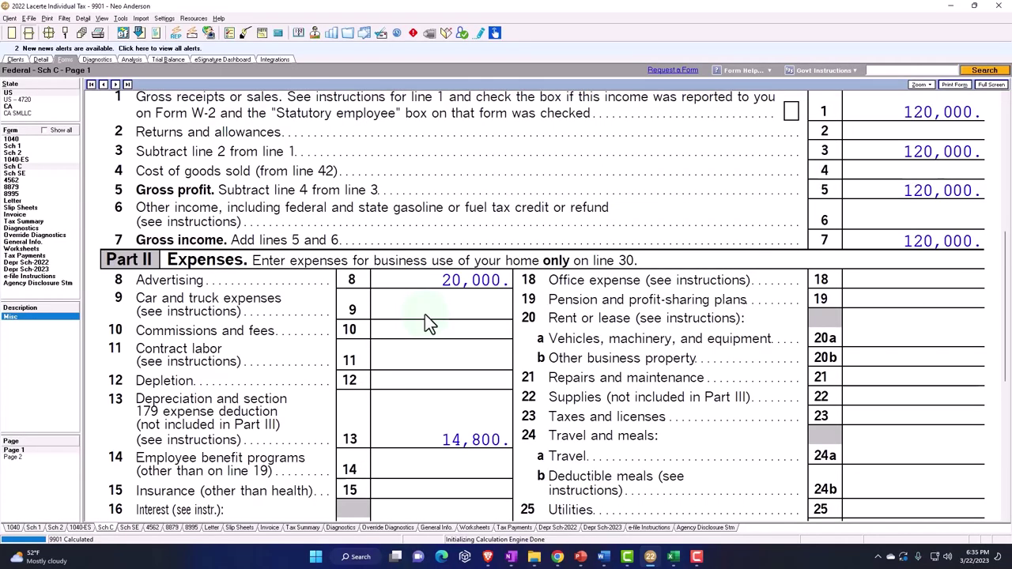
scroll(424, 314, "down", 1)
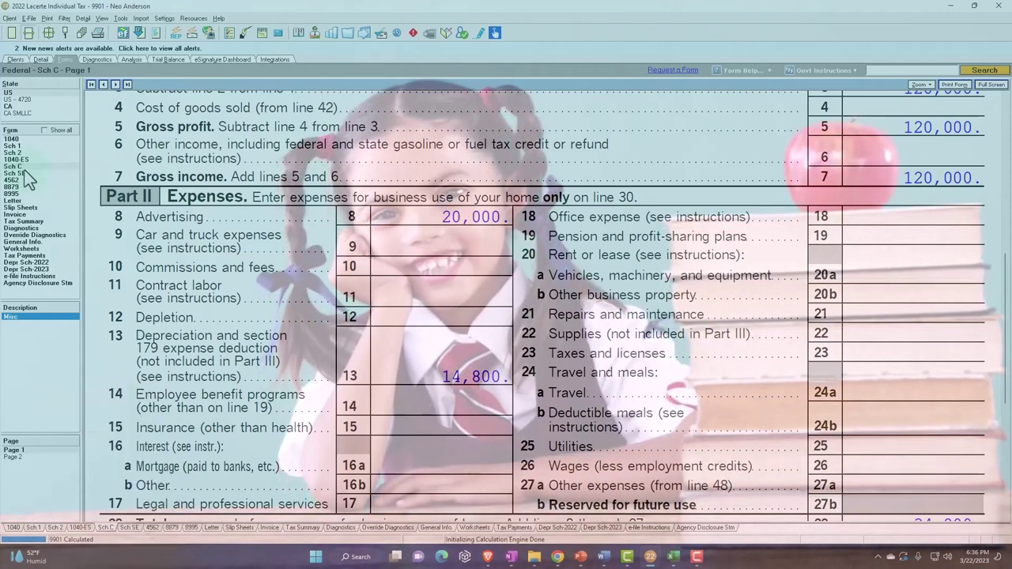
Show the Regular page of the 2022 depreciation schedule with Equipment 2's 4,800 depreciation
left_click(25, 262)
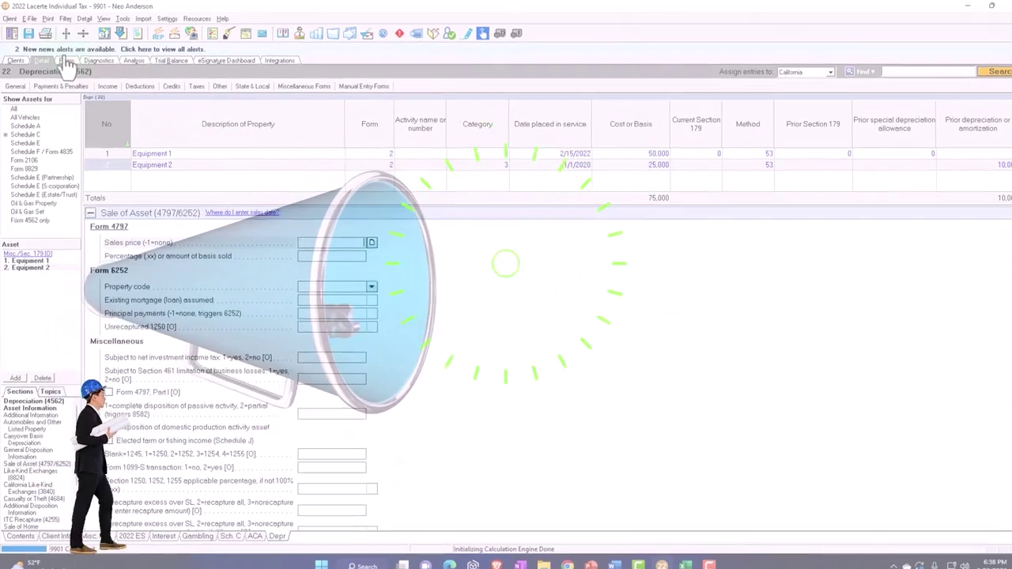
left_click(67, 60)
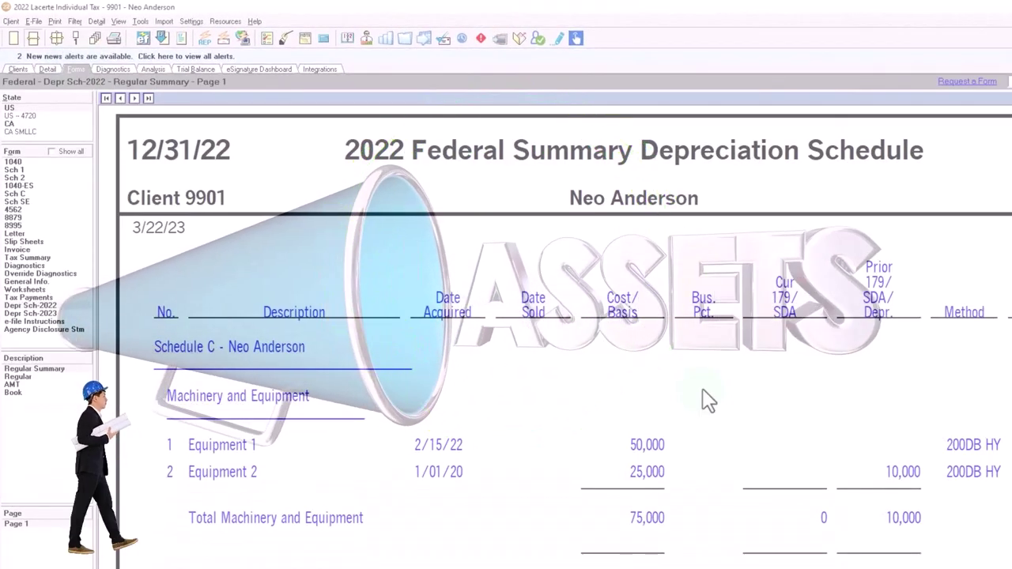
key("Down")
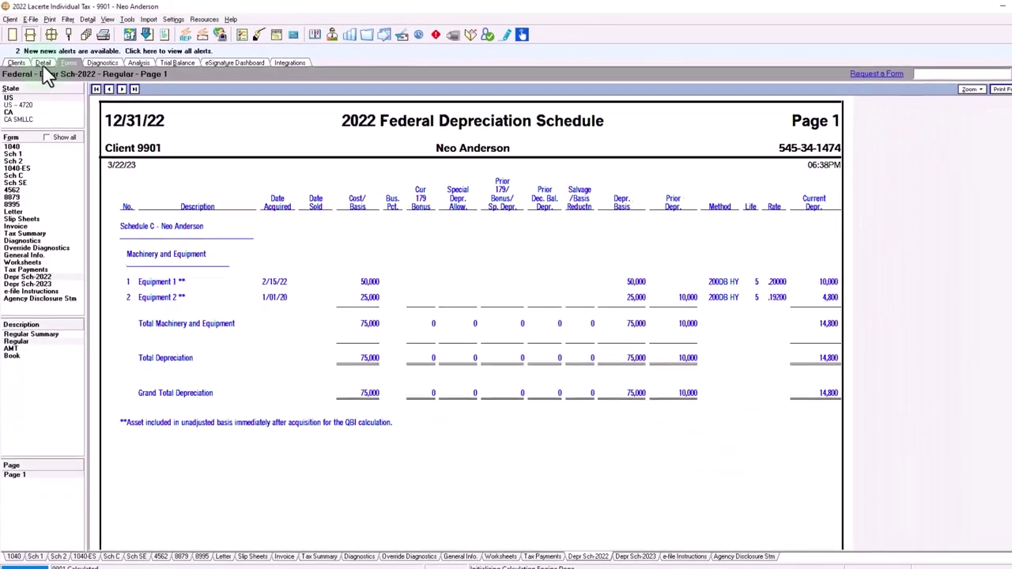
Enter a 15,000 sales price for Equipment 2 and view the schedule now totalling 12,400
left_click(41, 60)
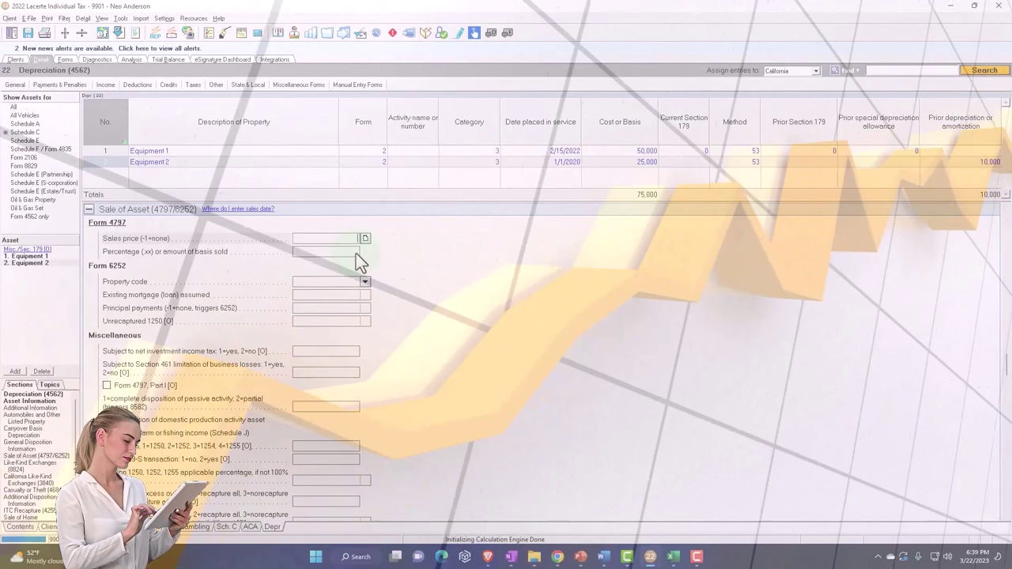
type("15000")
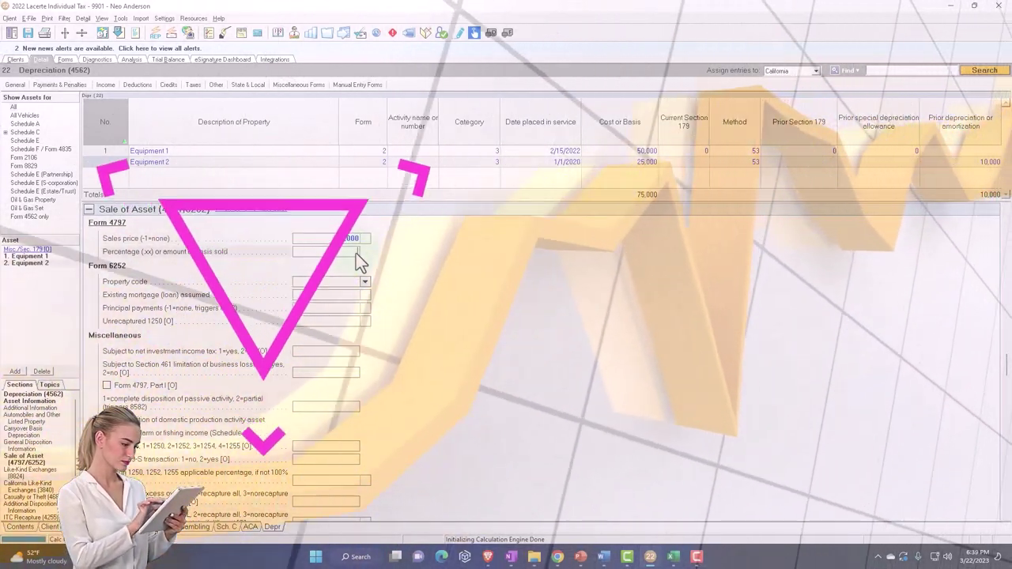
left_click(356, 253)
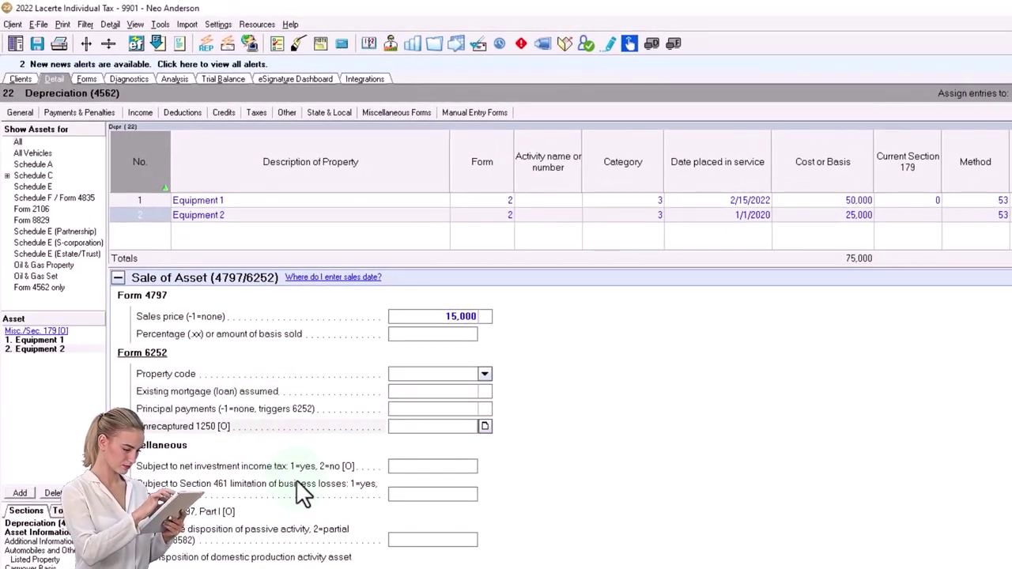
scroll(300, 484, "up", 4)
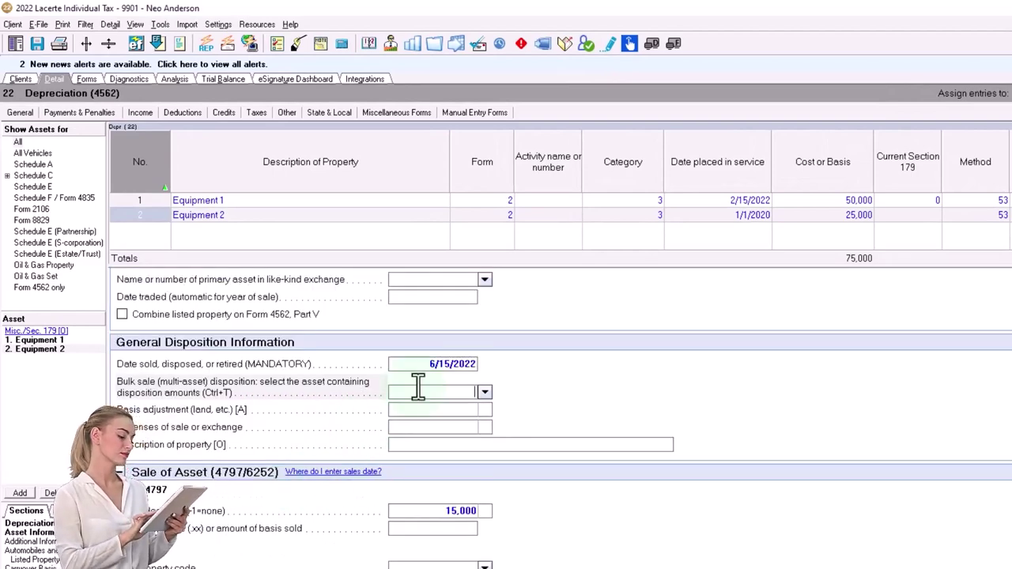
left_click(89, 81)
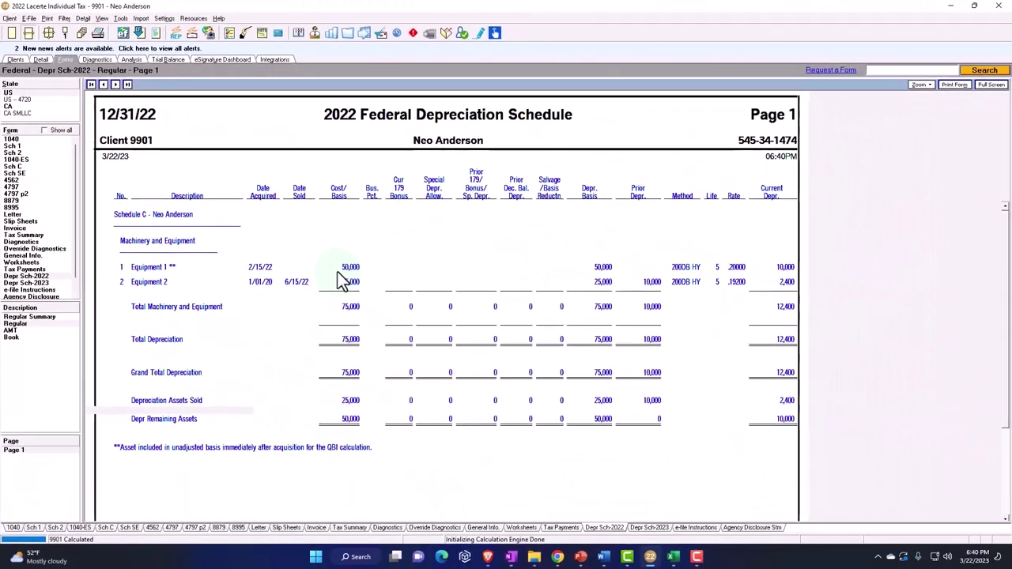
Open Form 4797 and its page 2 showing Equipment 2's 2,400 section 1245 gain
double_click(341, 280)
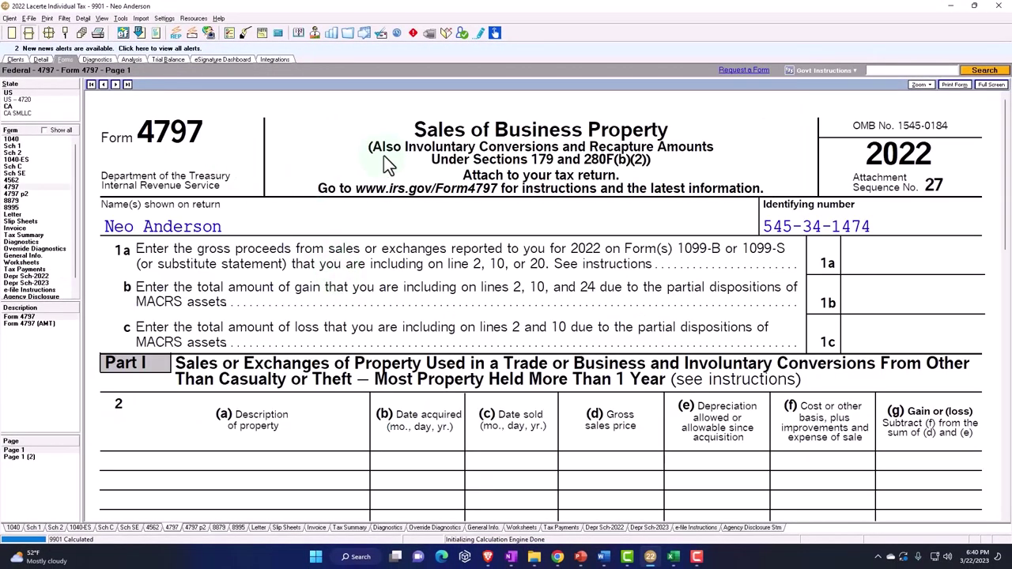
scroll(381, 198, "down", 5)
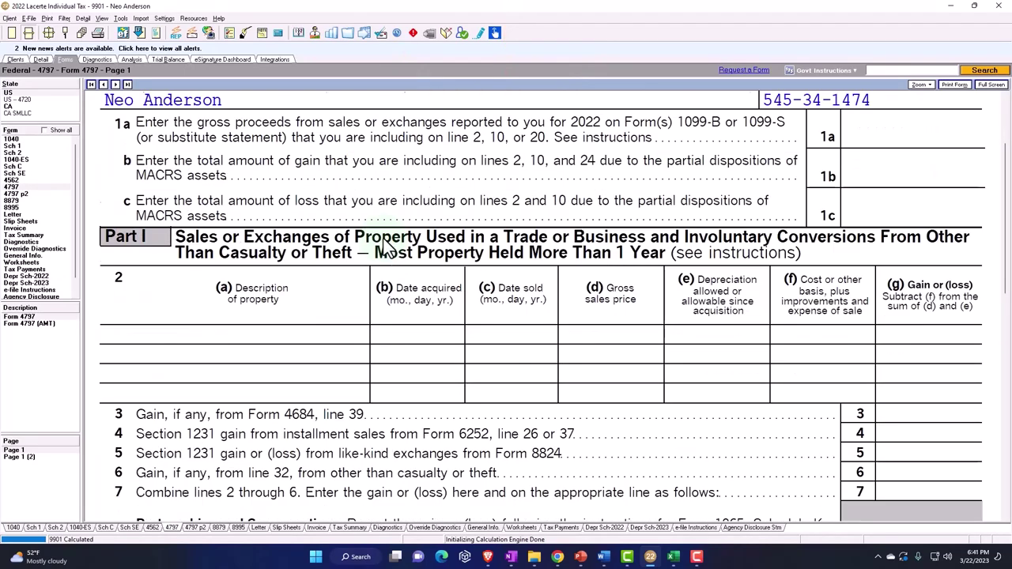
scroll(384, 239, "down", 9)
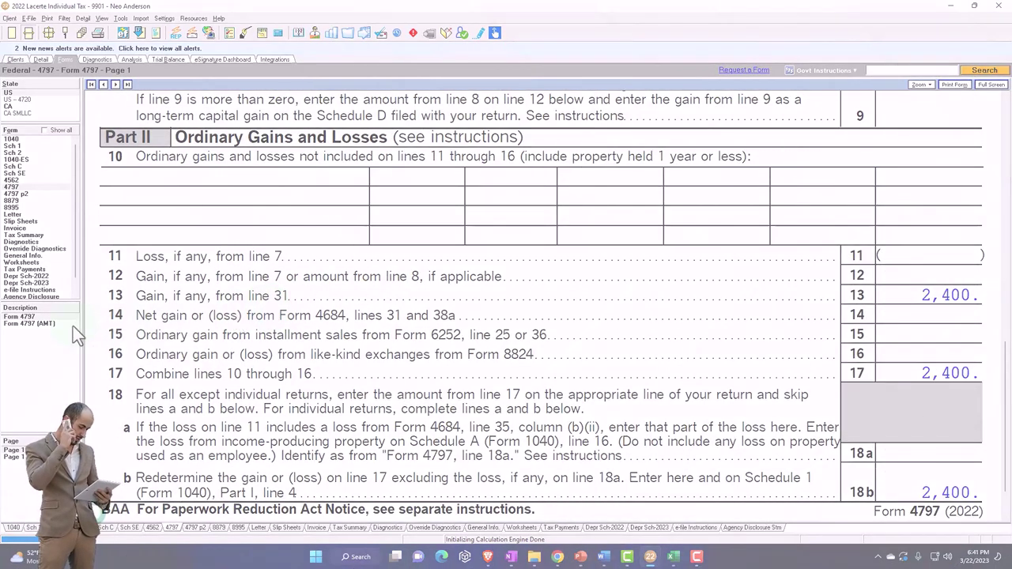
left_click(24, 196)
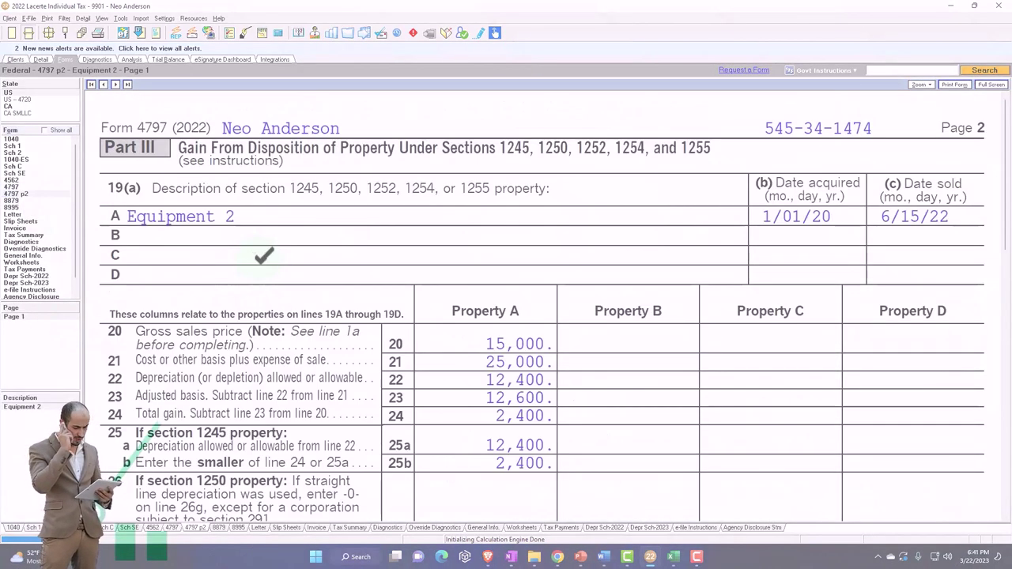
scroll(362, 289, "down", 4)
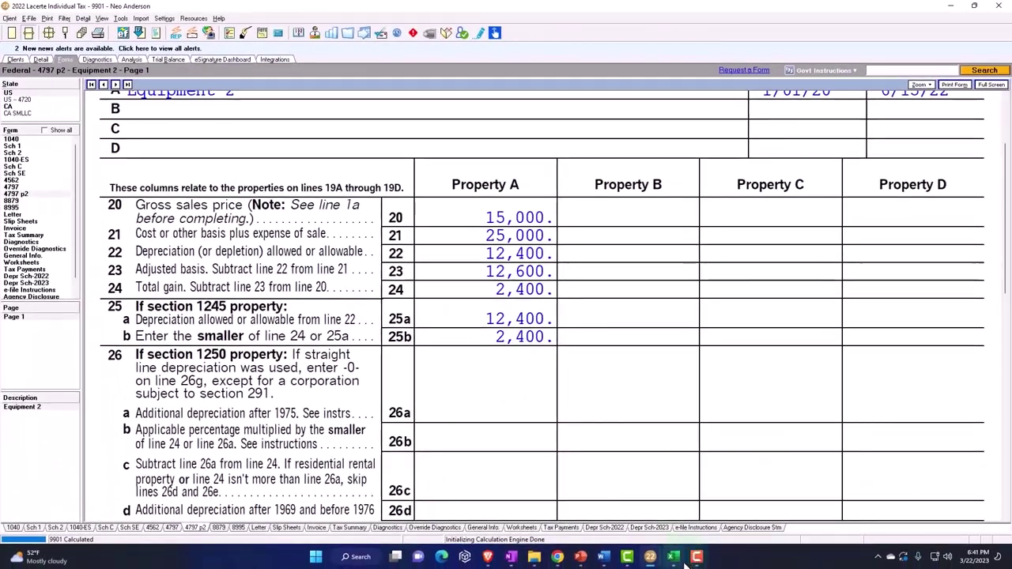
Create a new blank Excel workbook, Book1
left_click(673, 558)
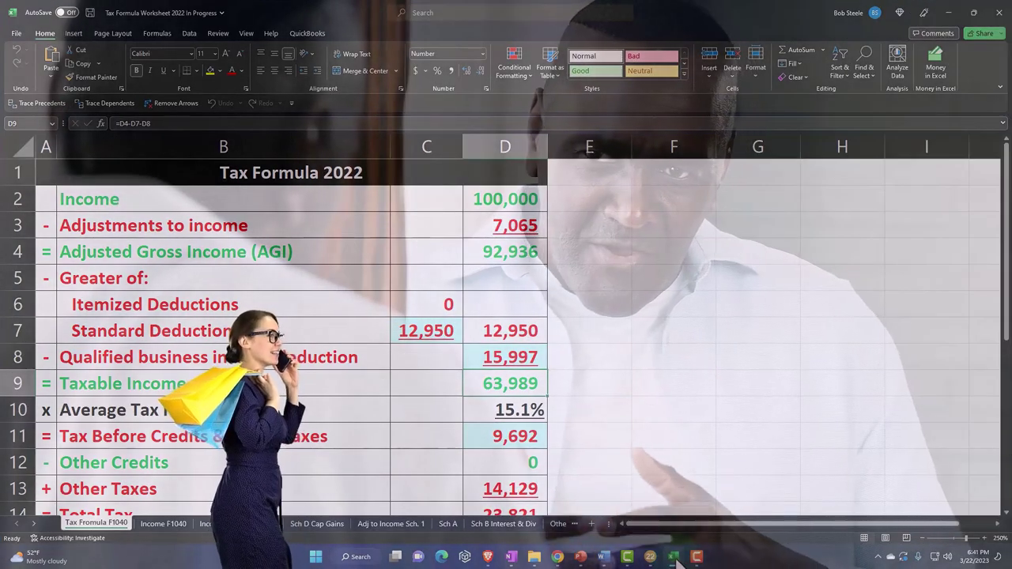
right_click(674, 559)
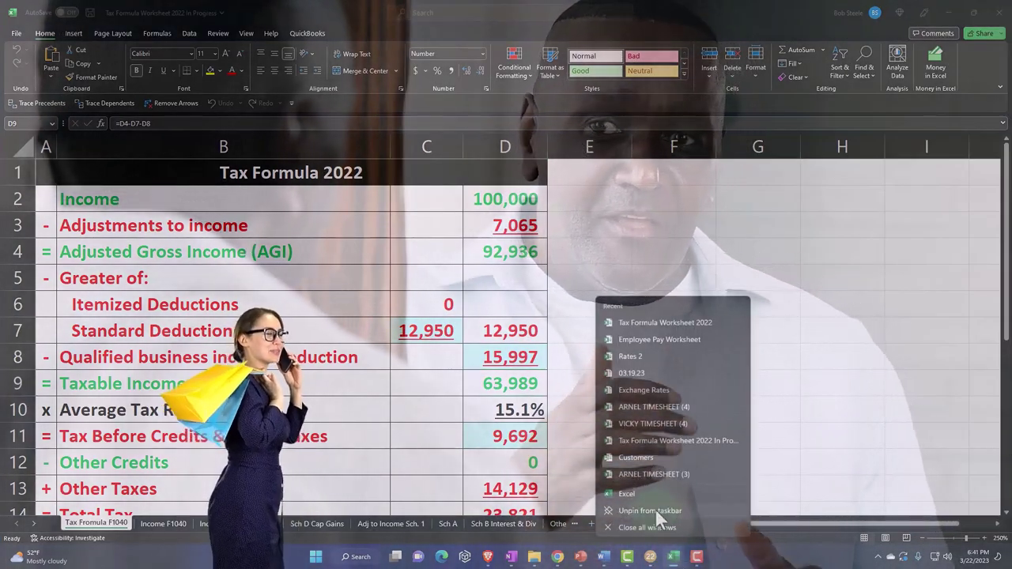
key("Escape")
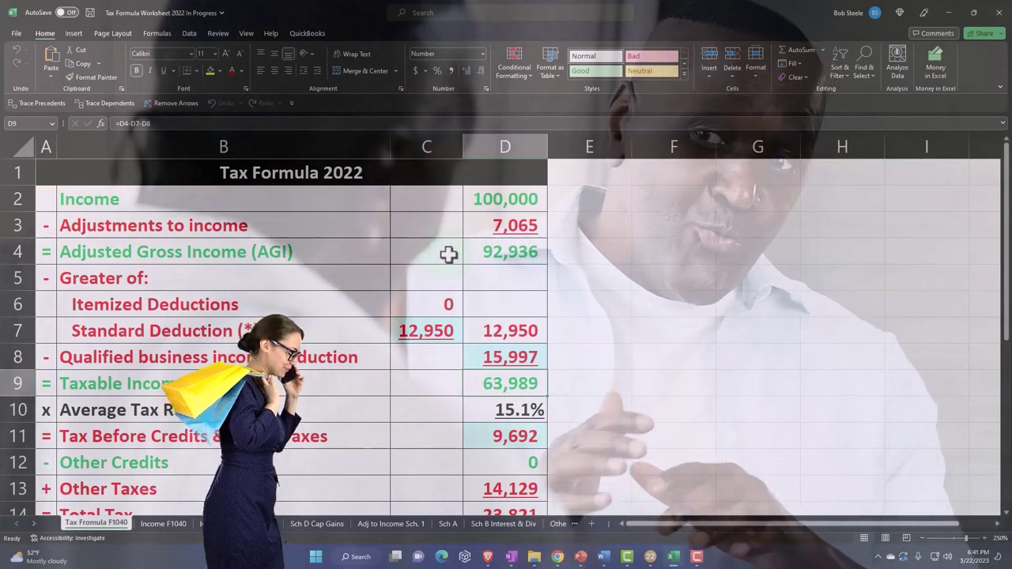
key("ctrl+n")
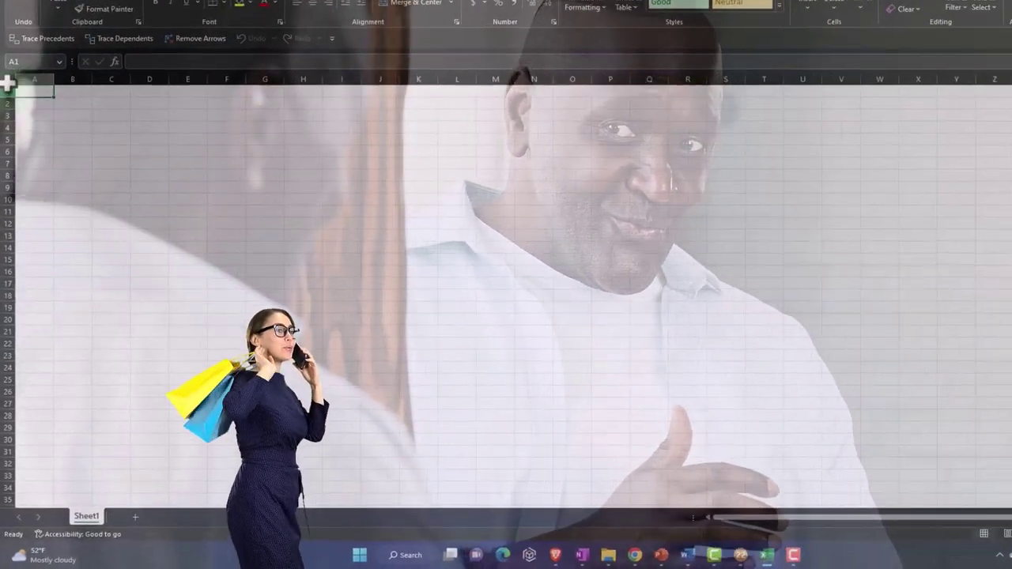
Format all cells on Sheet1 as Currency with 2 decimal places
left_click(8, 80)
right_click(242, 231)
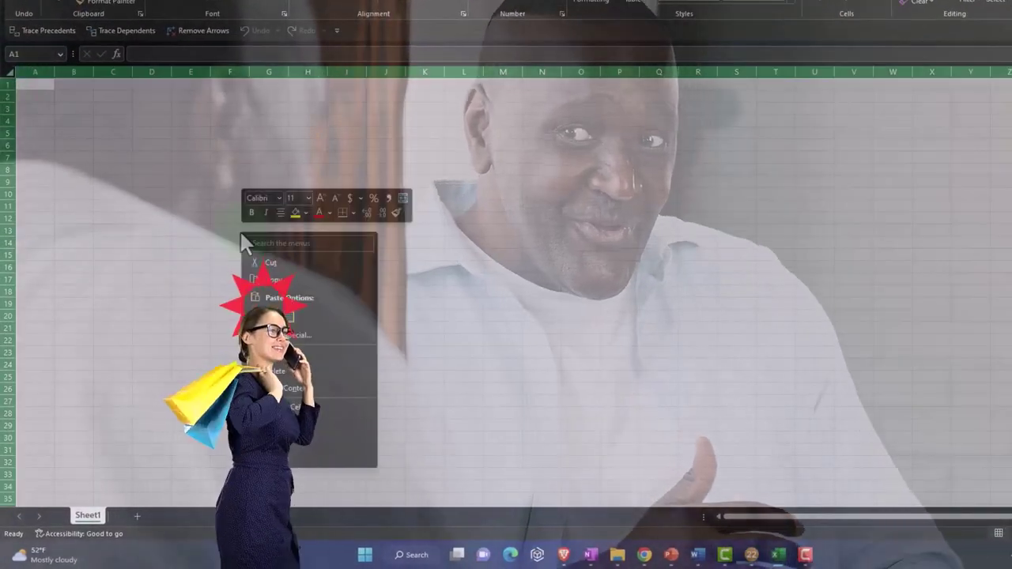
left_click(316, 407)
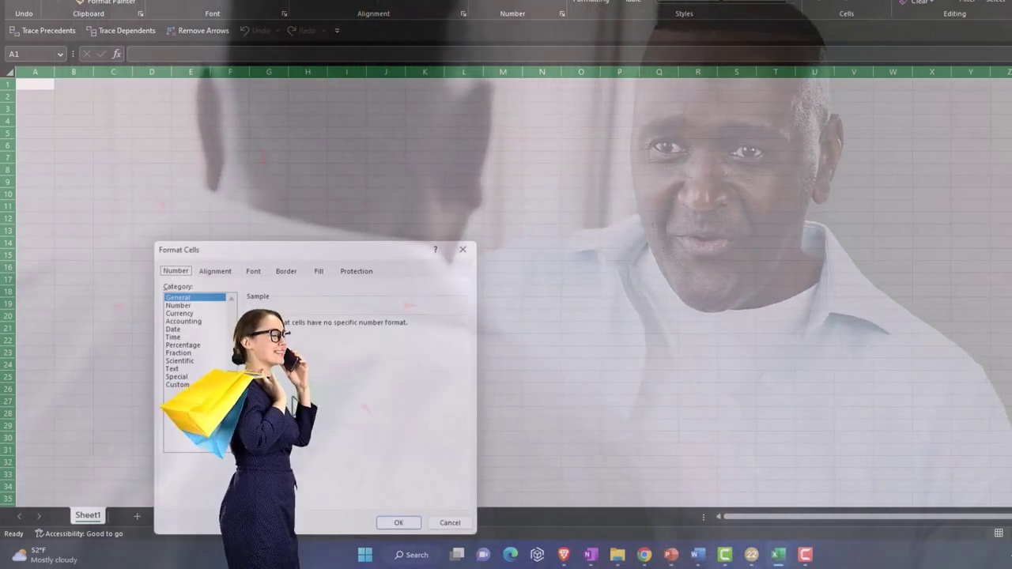
left_click(180, 313)
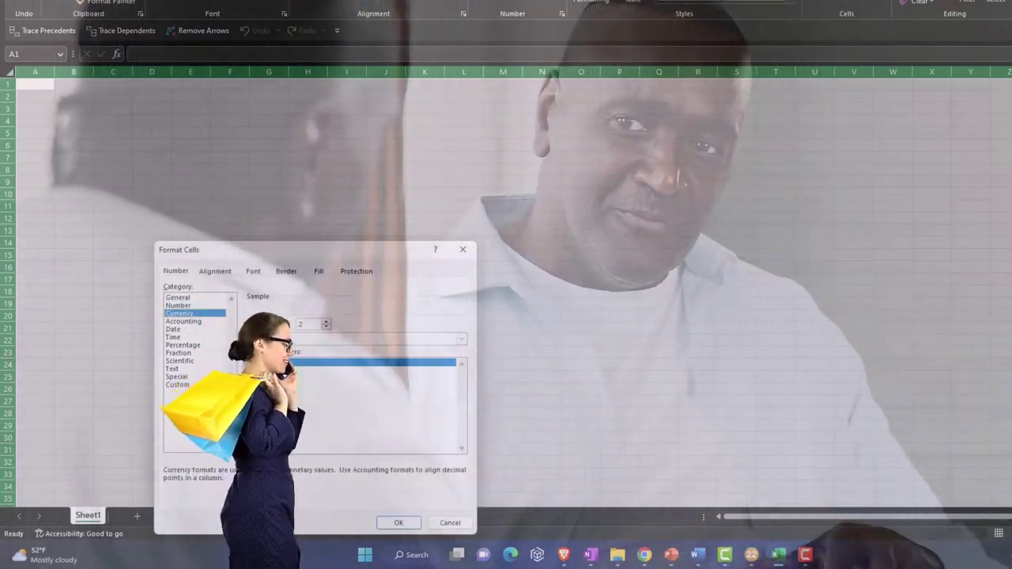
left_click(321, 340)
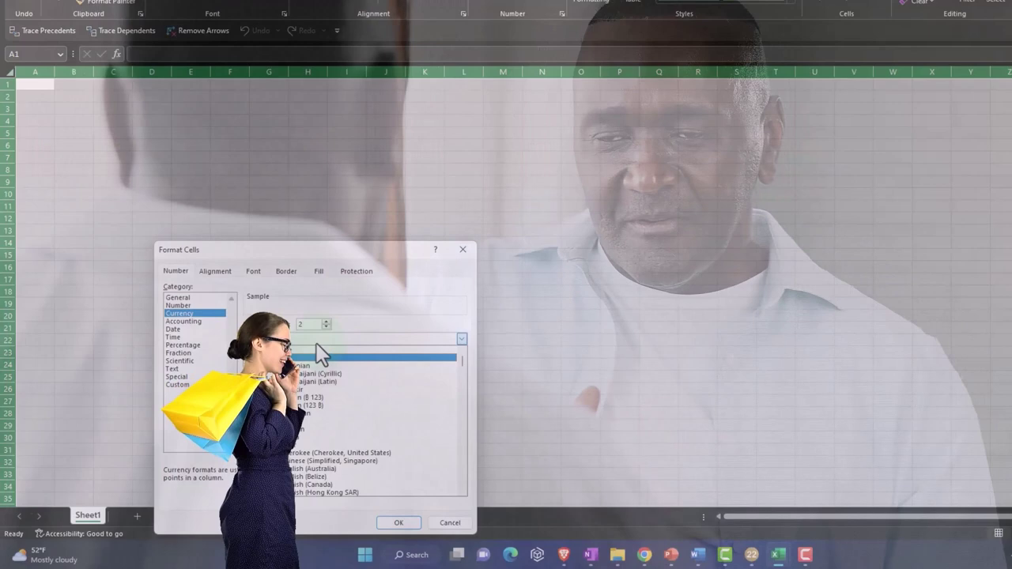
left_click(320, 357)
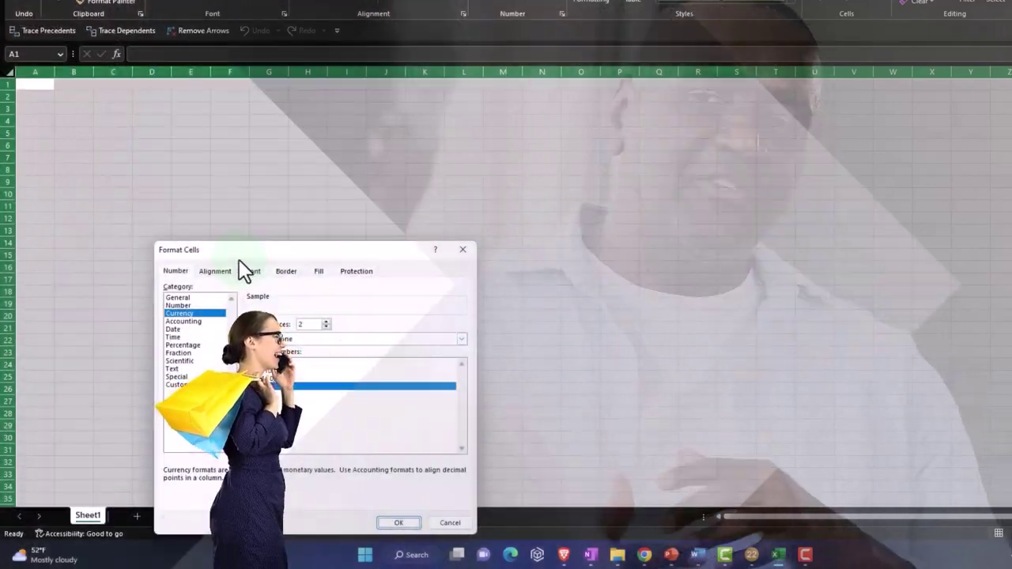
left_click(399, 522)
left_click(269, 339)
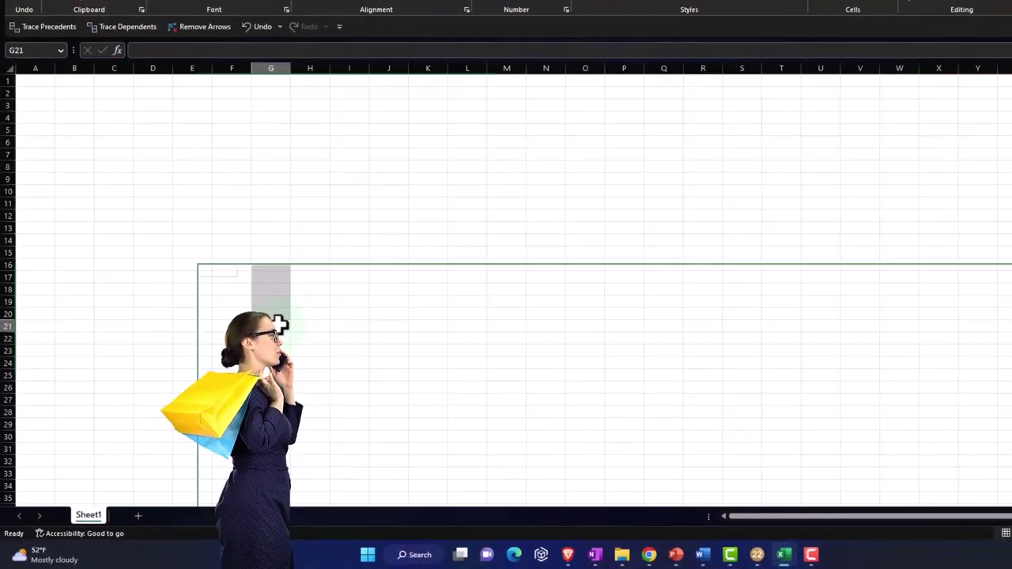
Enter Cost with 25,000.00 in A1:B1
scroll(233, 313, "up", 2)
left_click(201, 294)
scroll(190, 291, "up", 4)
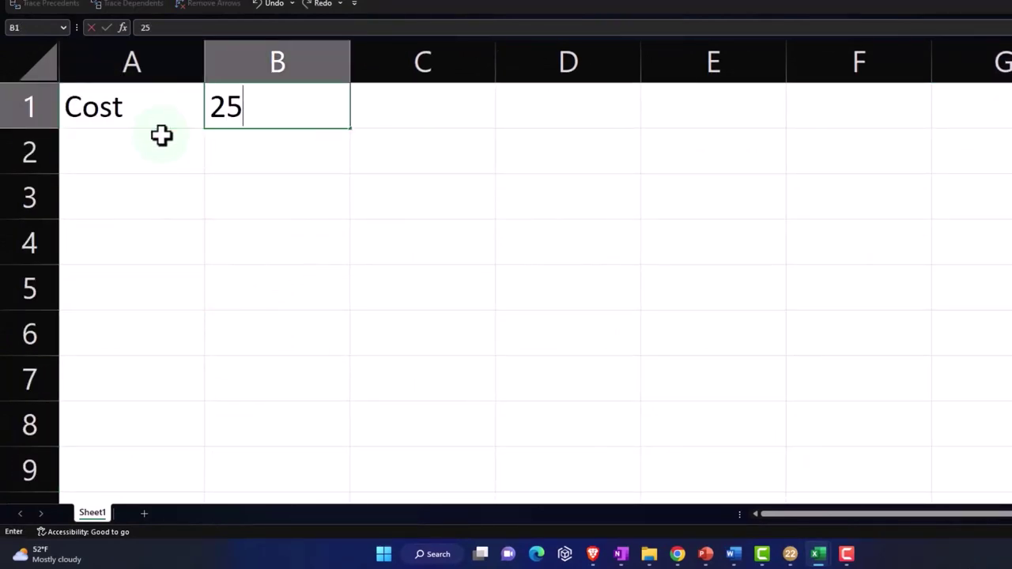
left_click(161, 136)
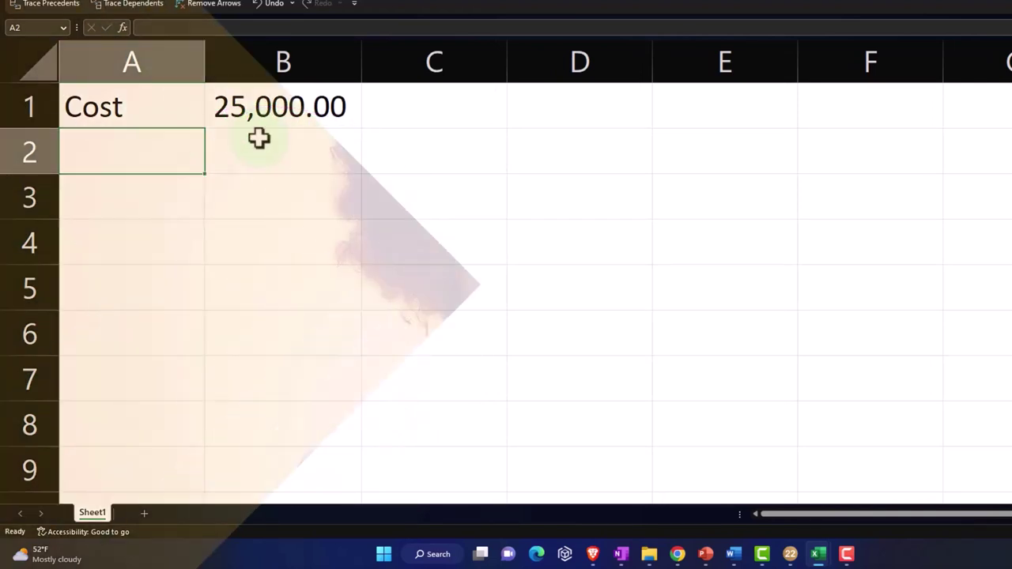
left_click(316, 106)
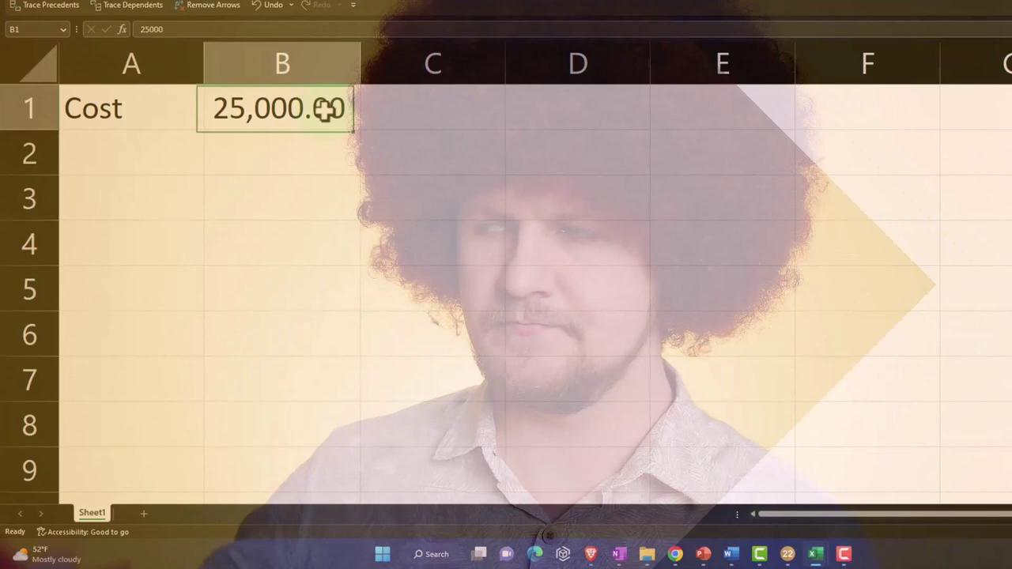
Add the Derpe heading in A3
left_click(121, 204)
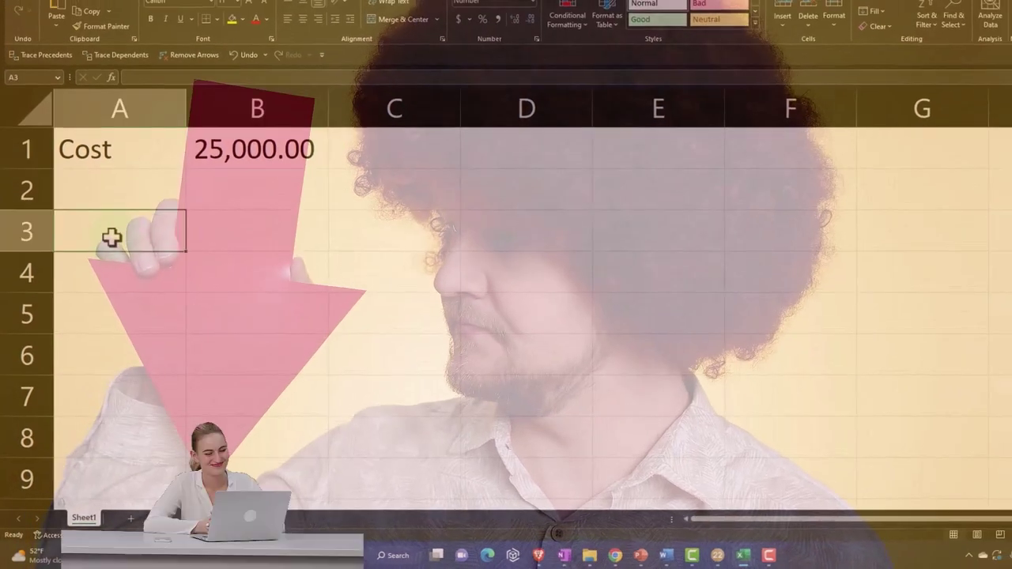
type("Dpr")
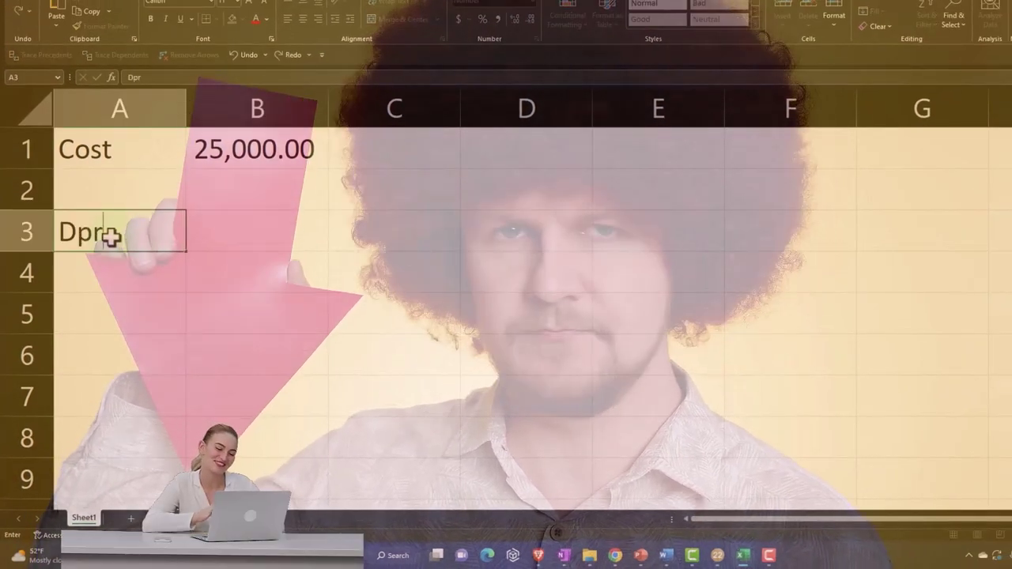
key("BackSpace")
key("BackSpace")
type("erpe")
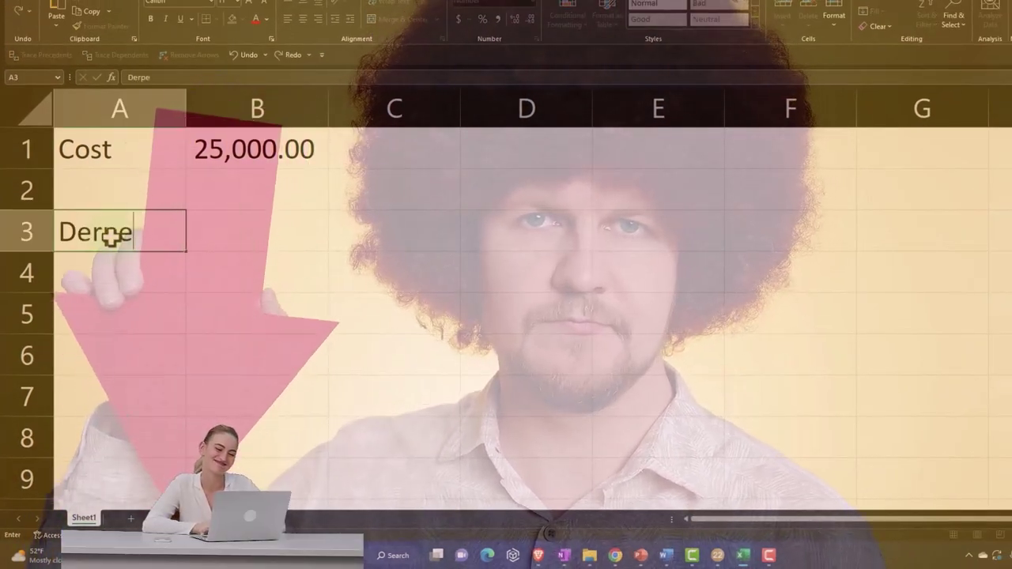
key("Return")
Enter the PY row with 10,000.00 and compare against Lacerte's summary depreciation schedule
type("year 1")
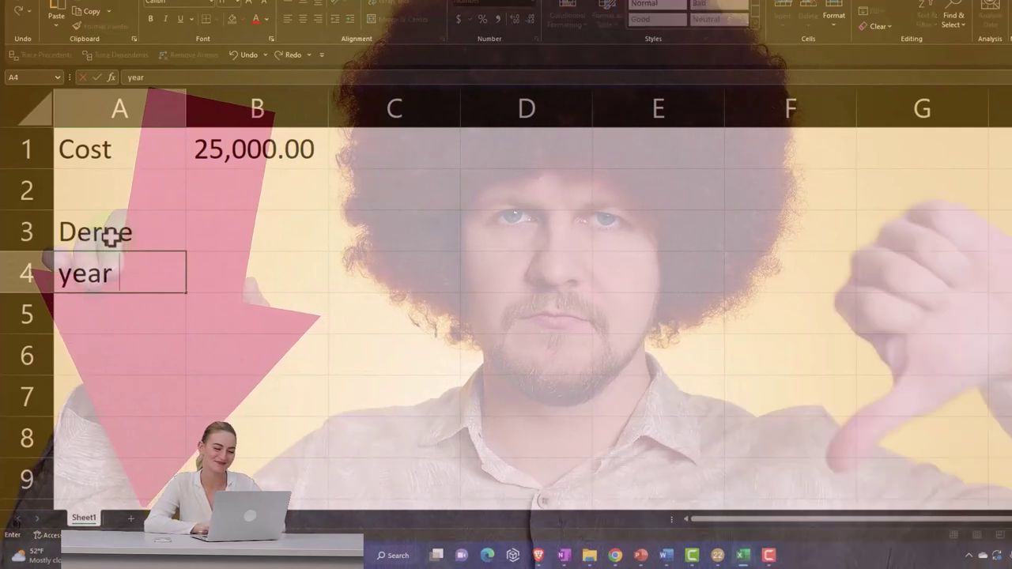
key("Return")
type("Yera")
key("BackSpace")
key("BackSpace")
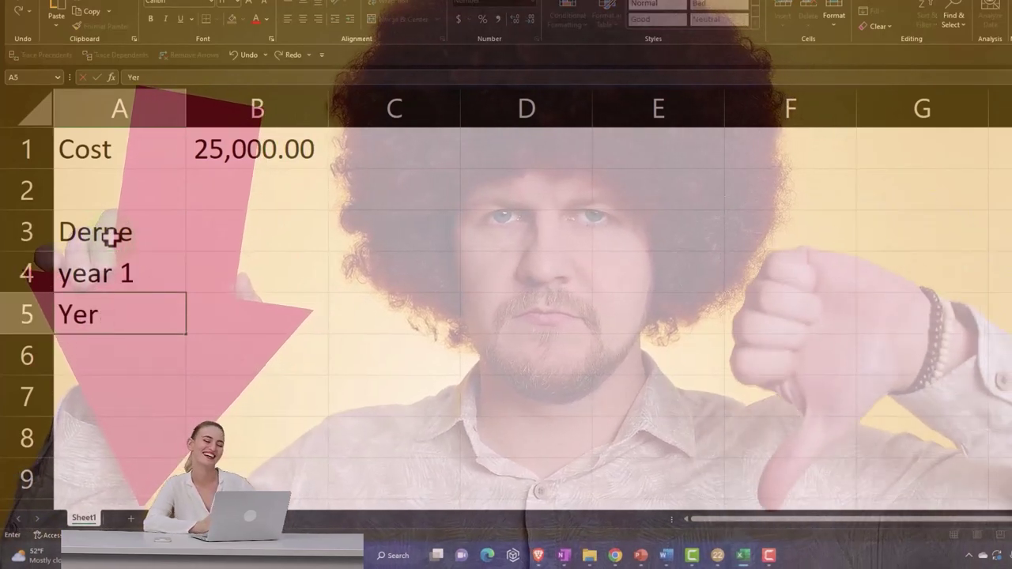
type("ar 1")
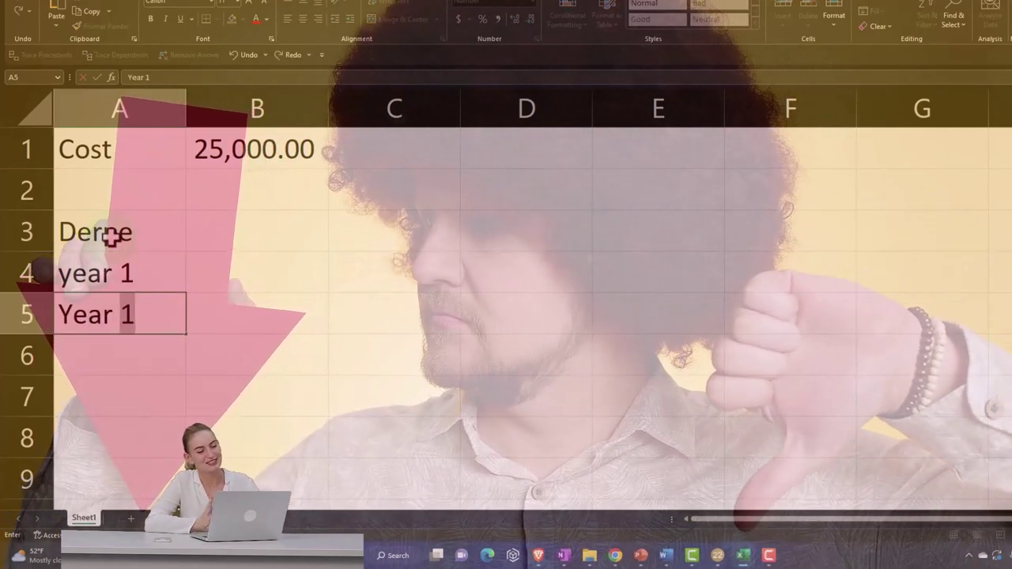
type("2100")
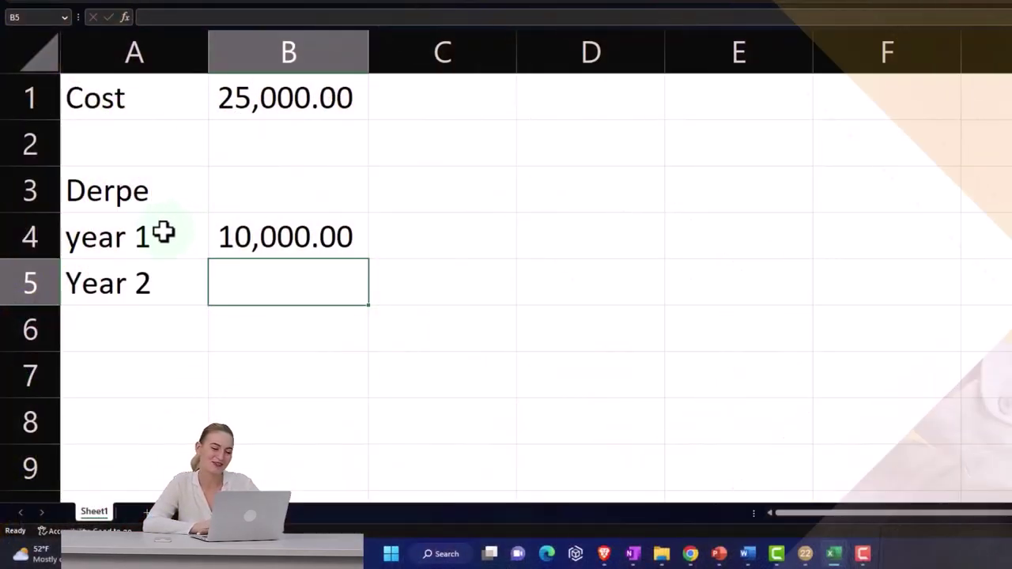
left_click(163, 233)
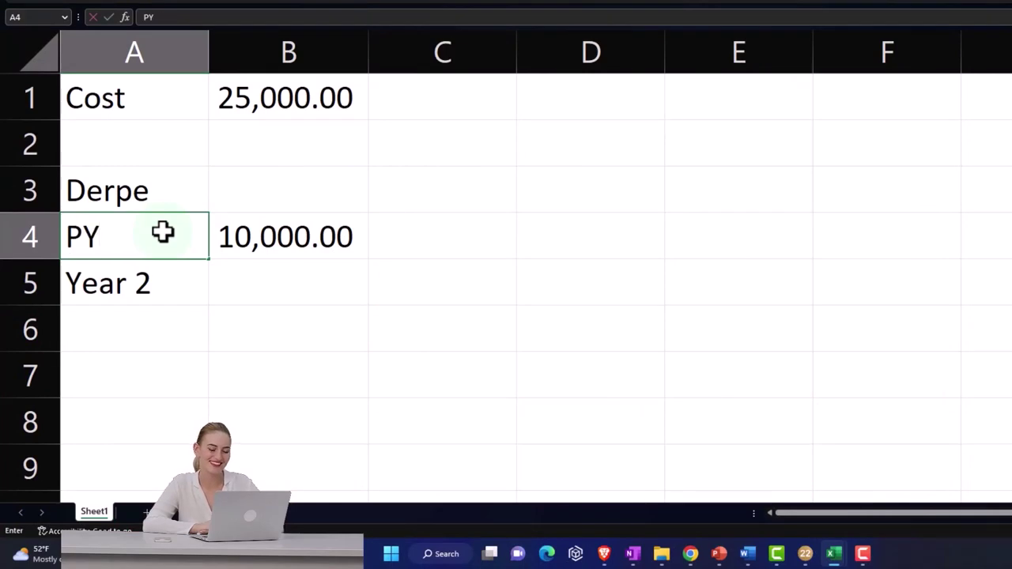
key("Return")
key("Right")
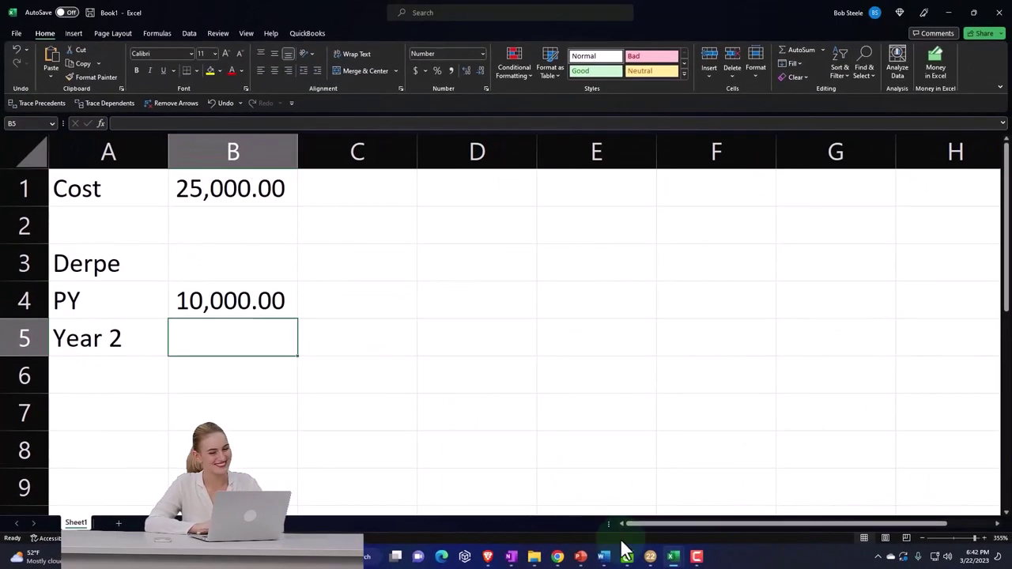
left_click(649, 556)
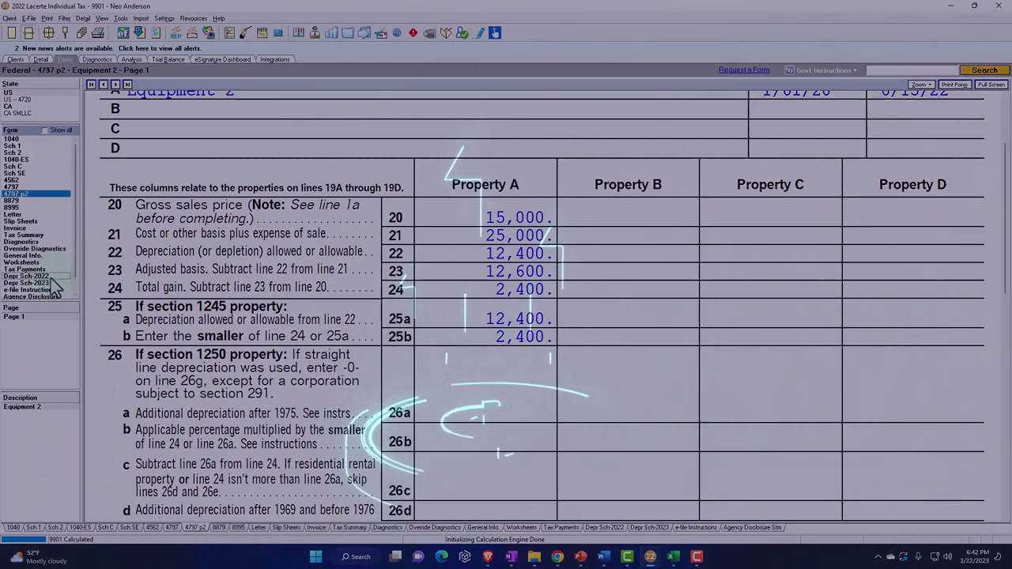
left_click(50, 277)
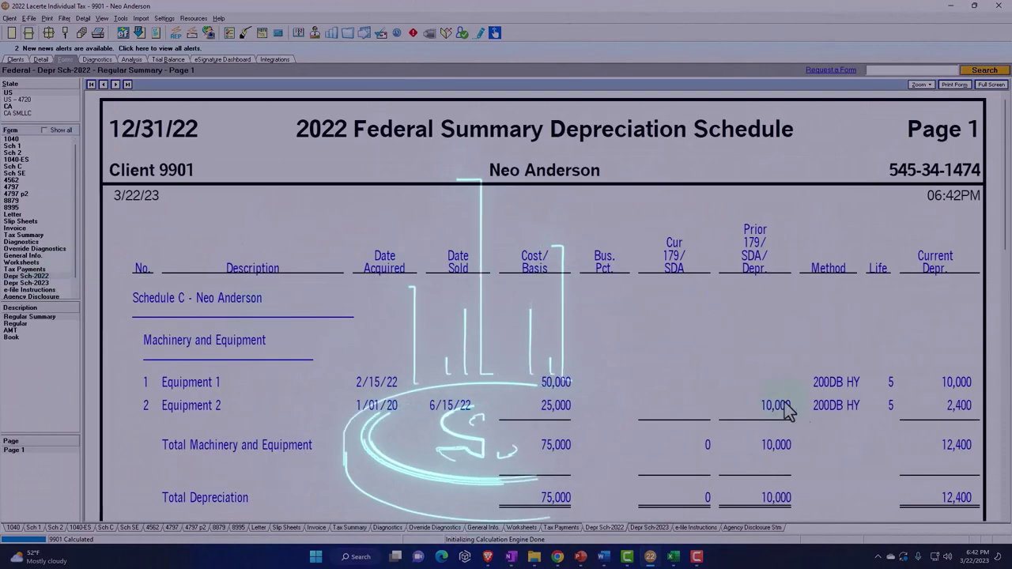
Enter Year 2 depreciation of 2,400.00 and the Total depre label
left_click(953, 7)
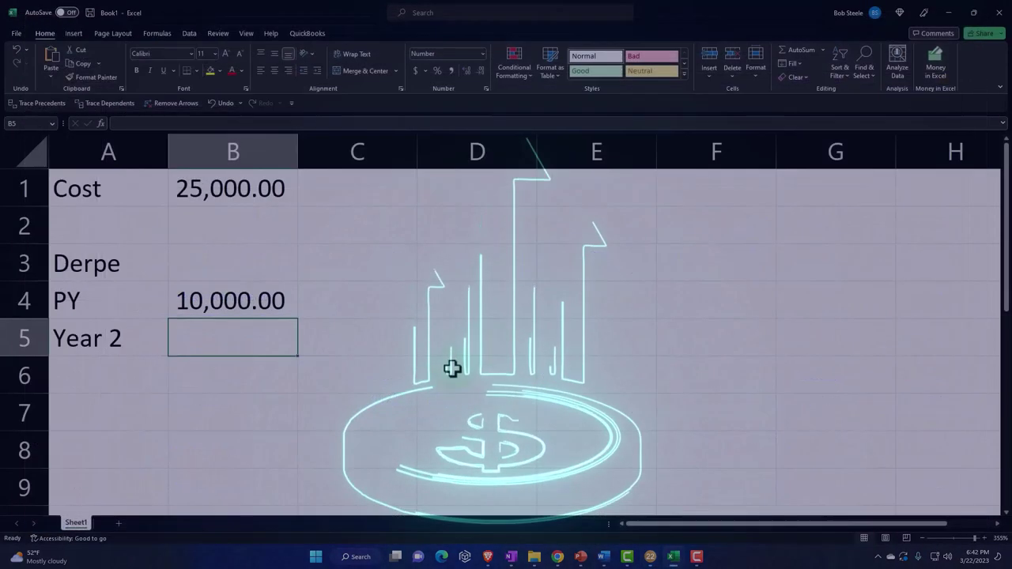
type("2400")
key("Return")
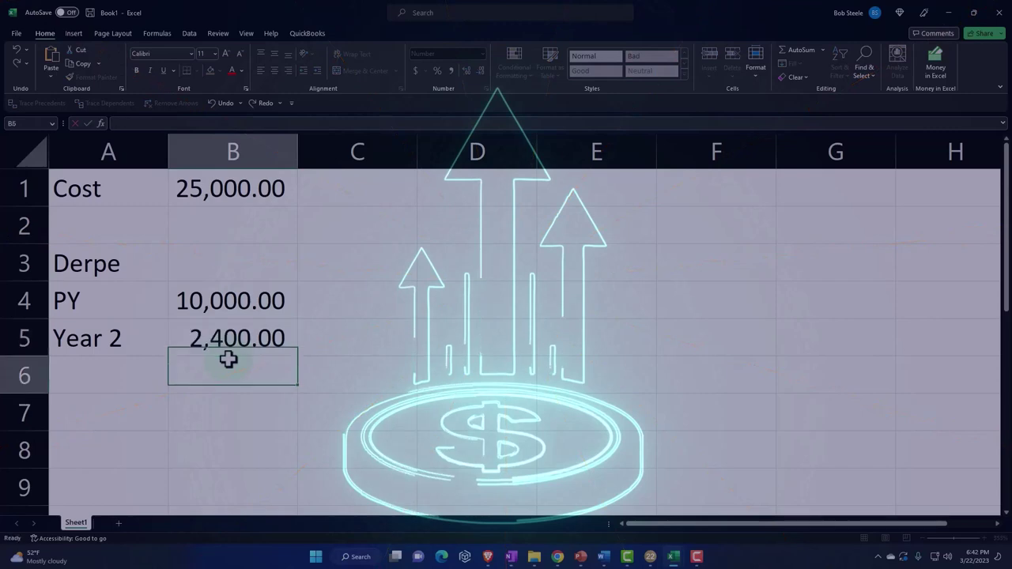
key("Left")
type("Tot")
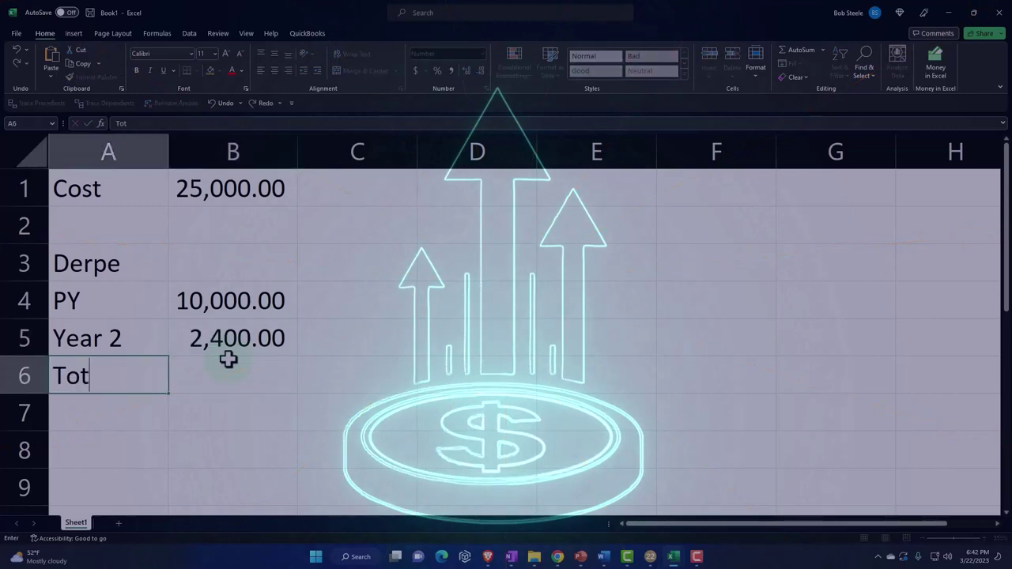
type("al de")
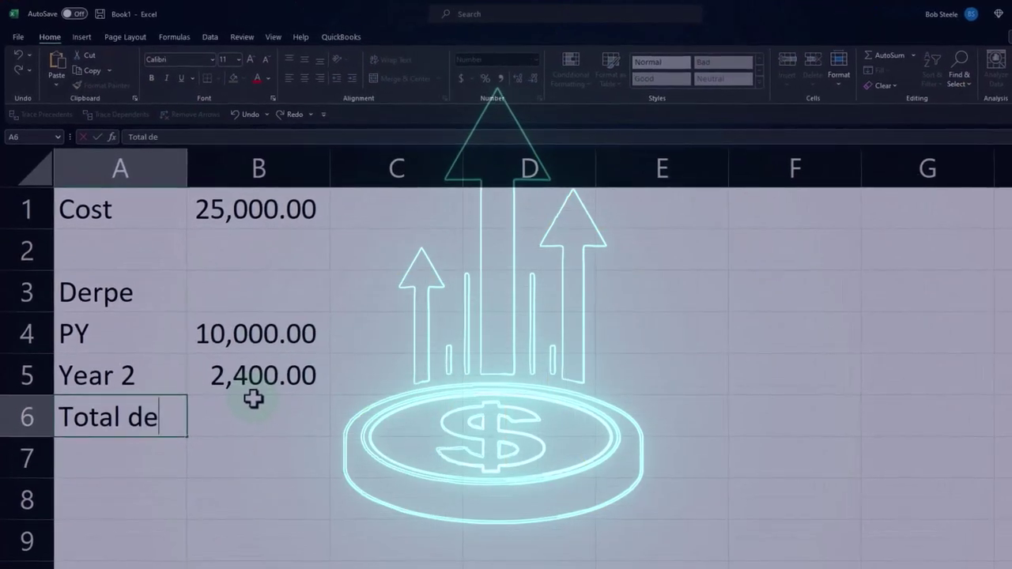
type("pre")
Total the depreciation in B6 with =SUM(B4:B5), giving 12,400.00
left_click(253, 399)
type("=")
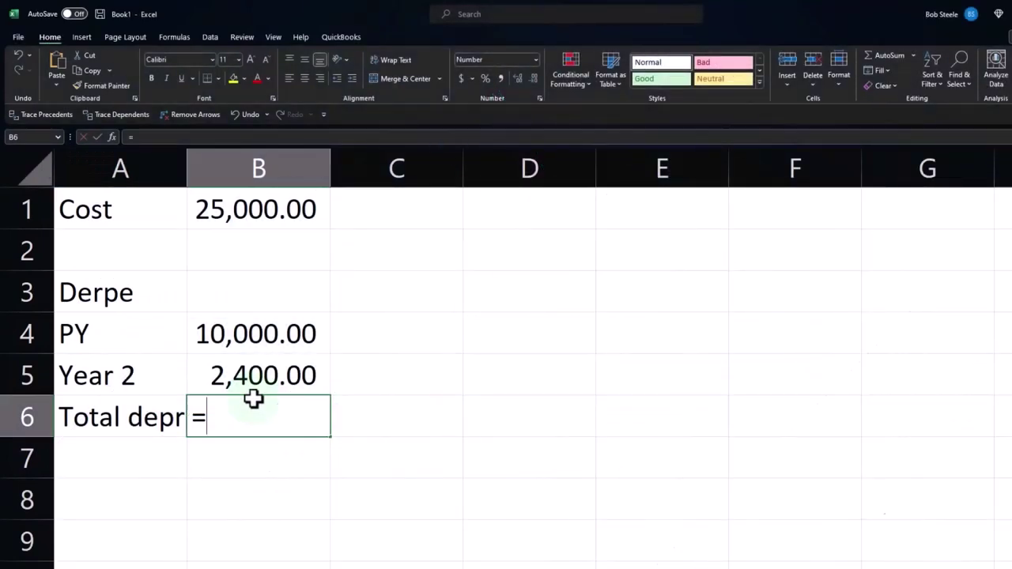
type("sum(")
key("Up")
key("shift+Up")
key("Return")
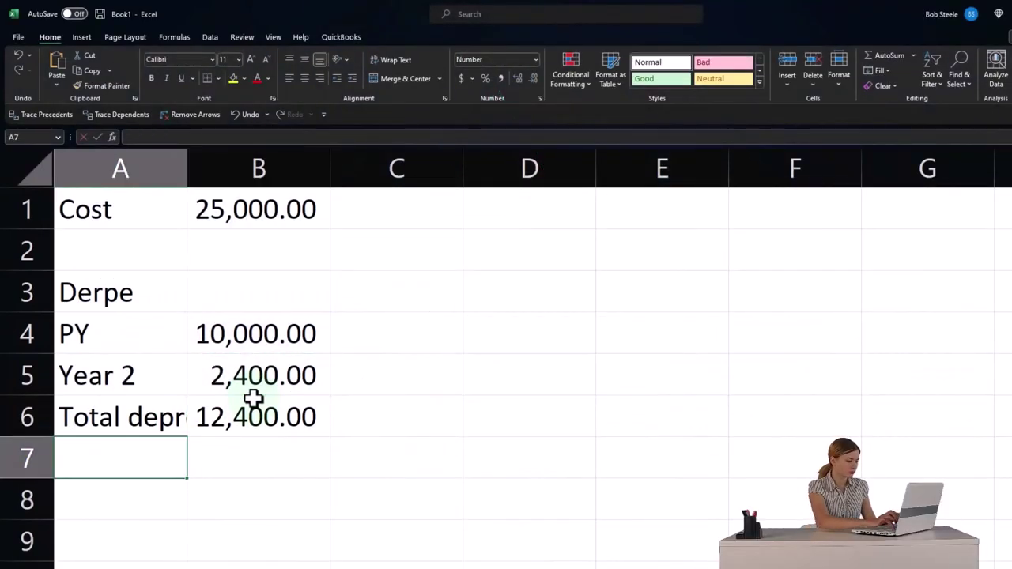
Select the 2,400.00 amount and widen column A to fit Total depre
key("Up")
key("Up")
key("Right")
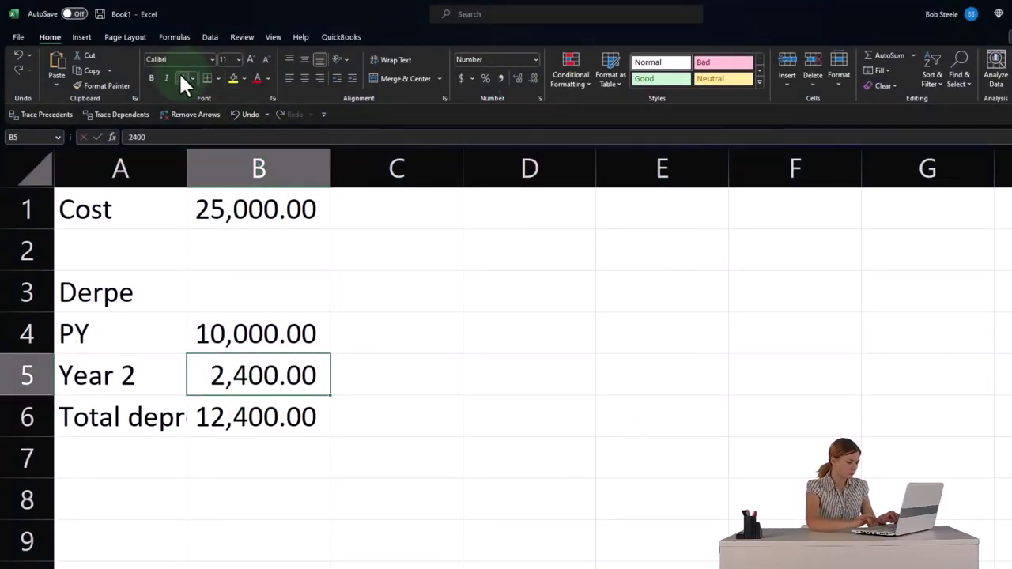
left_click_drag(189, 172, 243, 172)
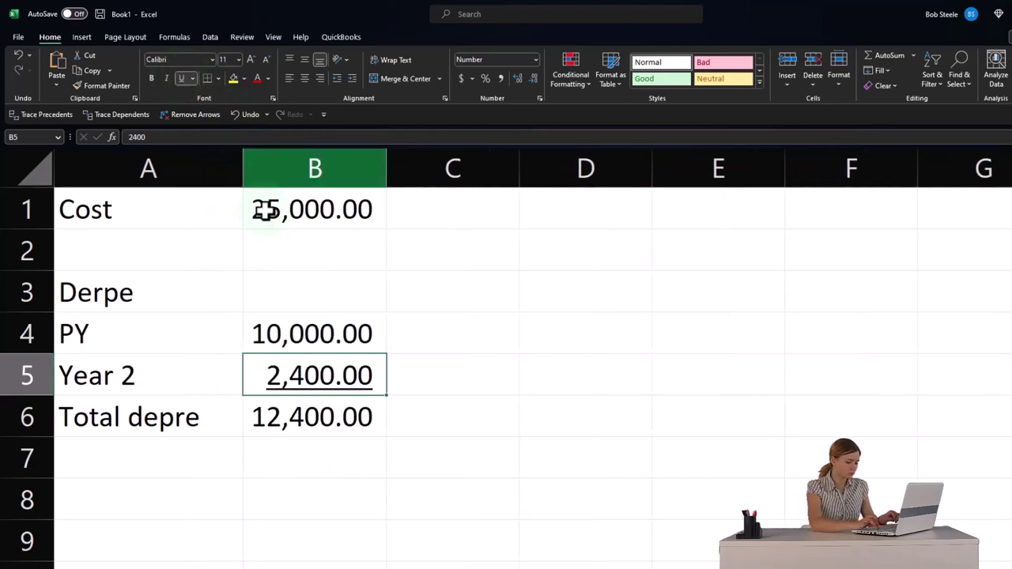
left_click(316, 412)
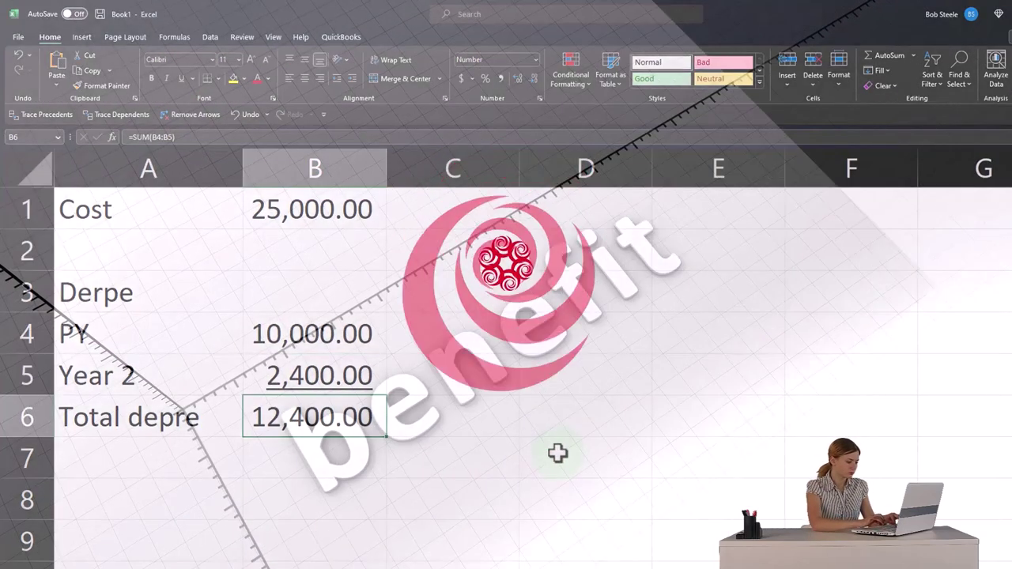